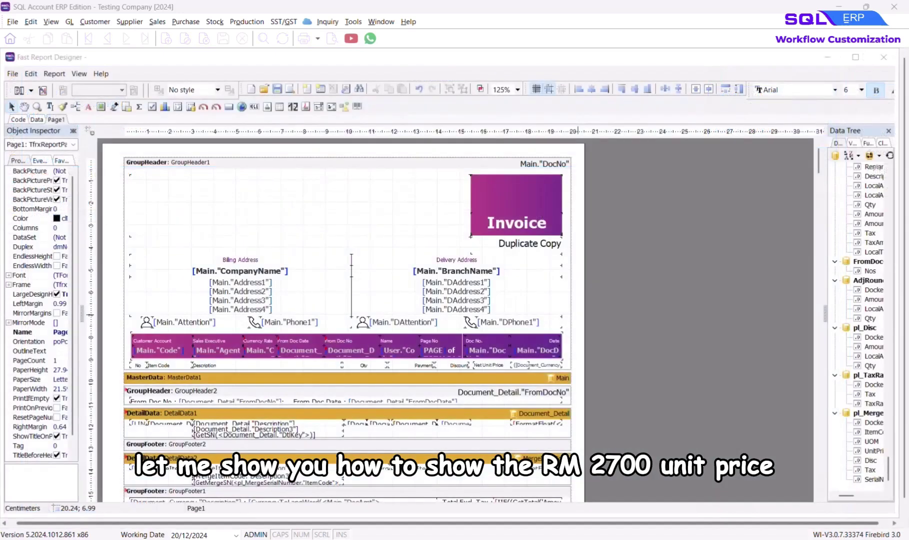
Step: Place a new Text object on the DetailData1 band, opening its Memo editor
click(92, 107)
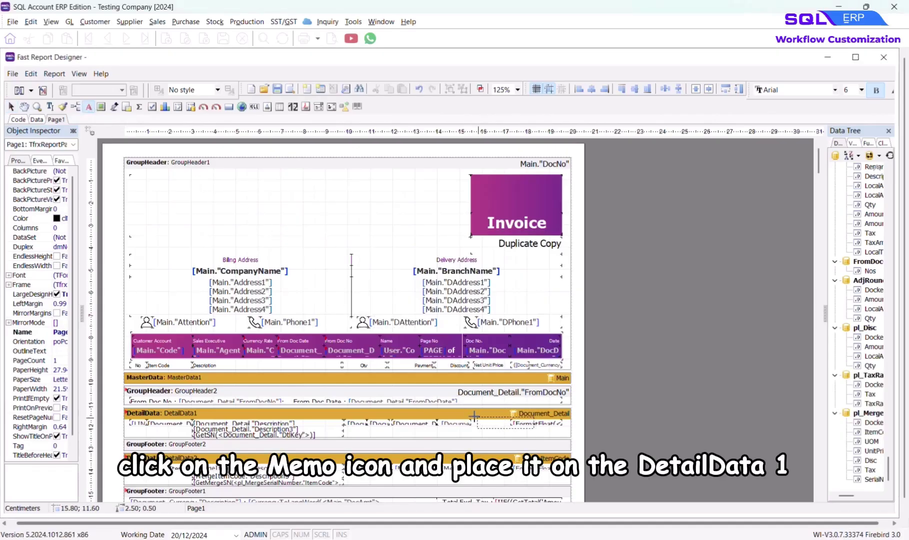
click(501, 421)
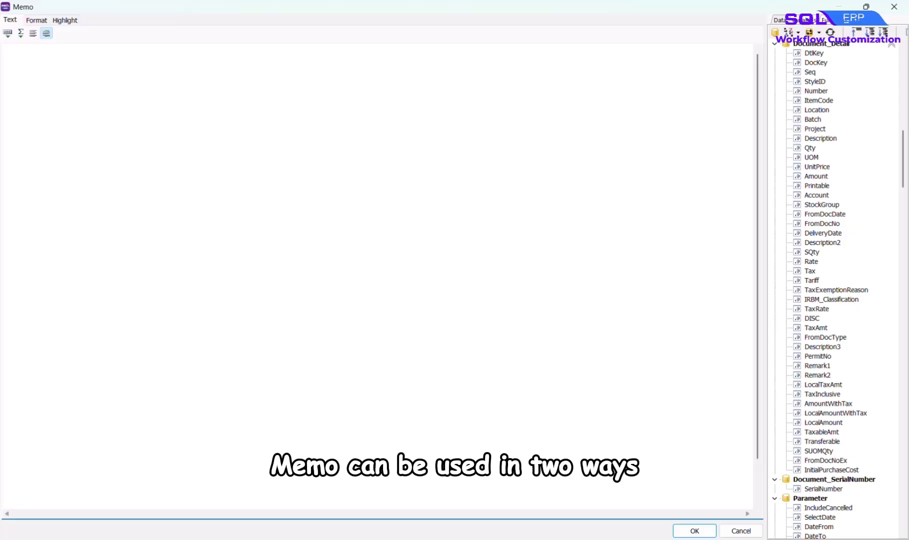
text(NET)
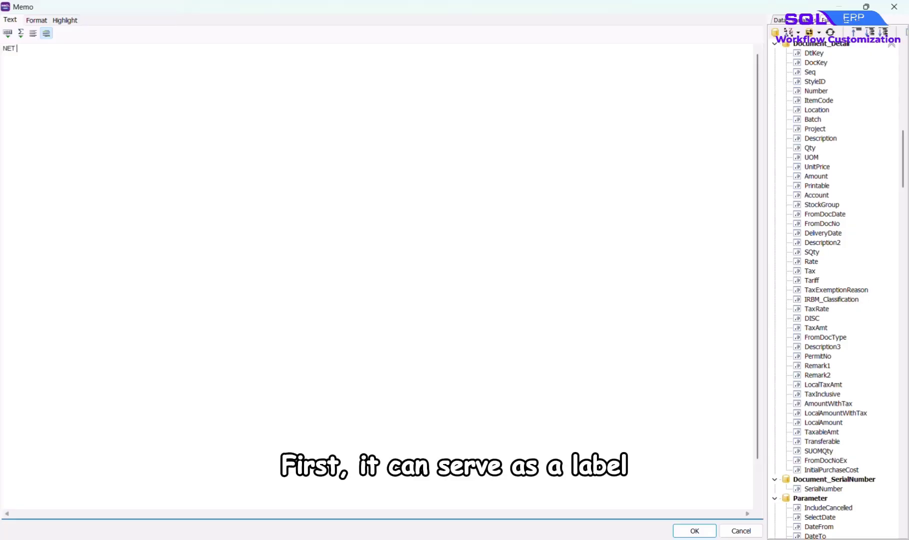
text( UNIT PRICE)
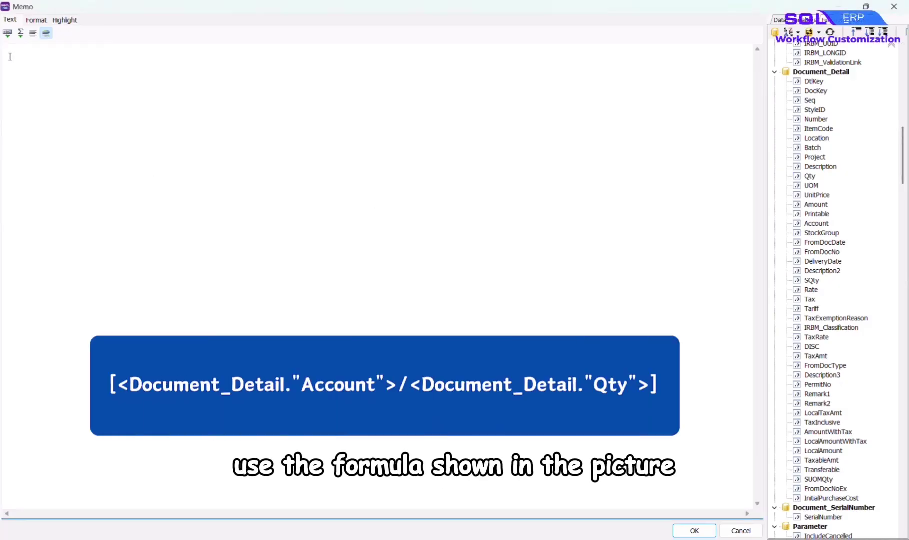
text([)
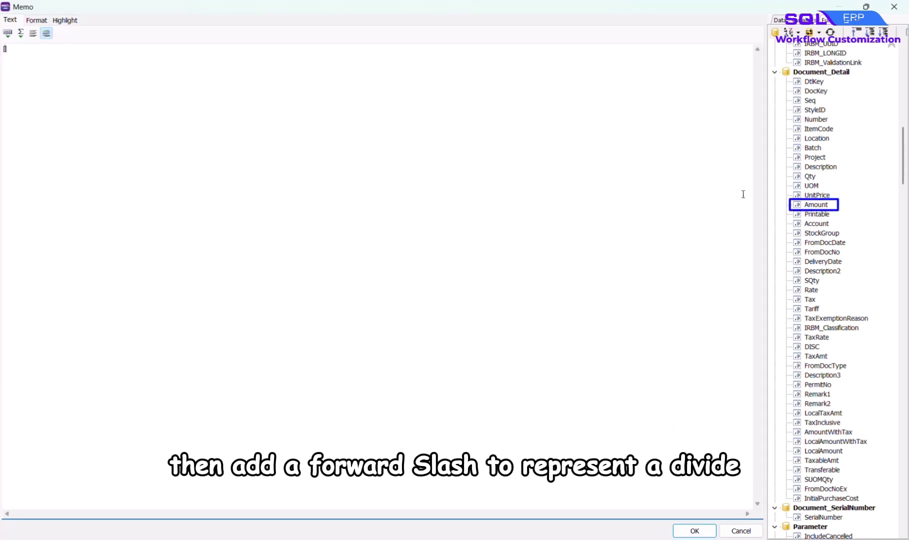
Step: Build the memo expression as Document_Detail Amount divided by Qty inside square brackets
double_click(815, 204)
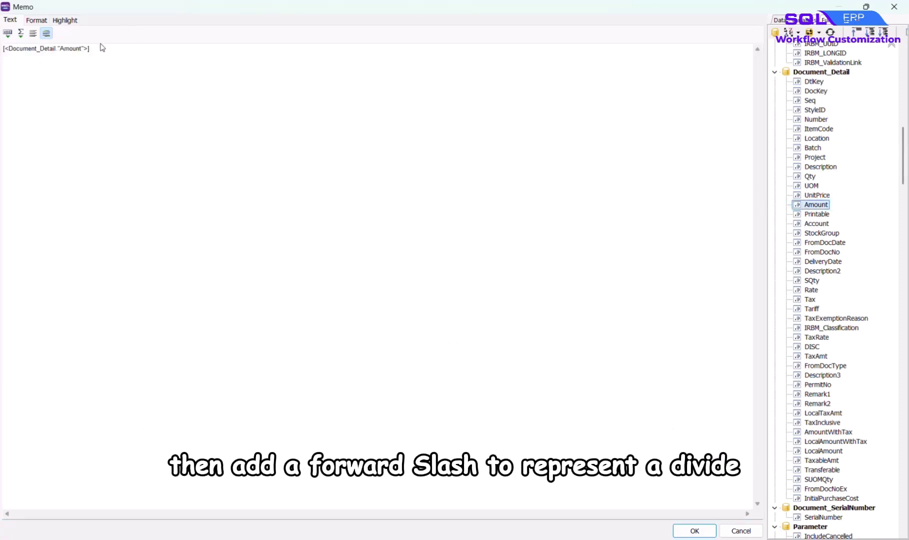
text(/)
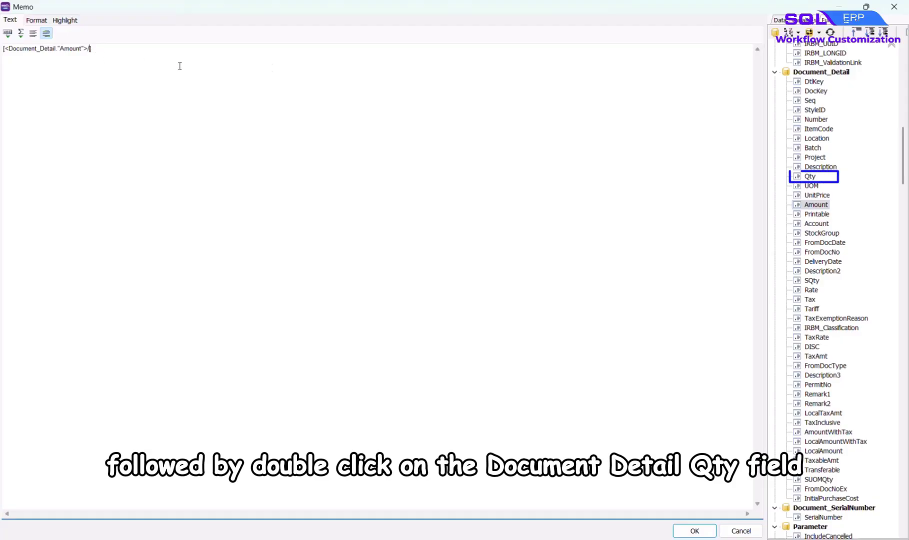
double_click(810, 176)
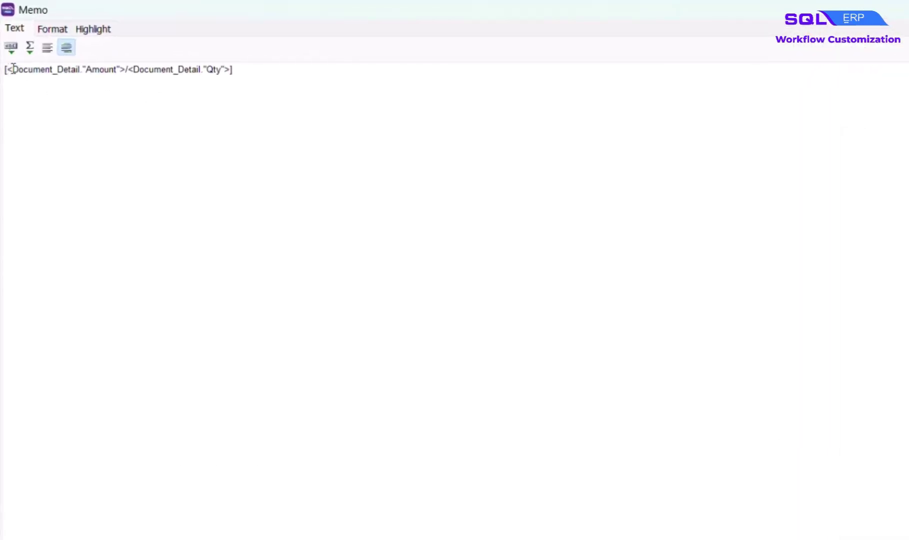
text(Simpleroun)
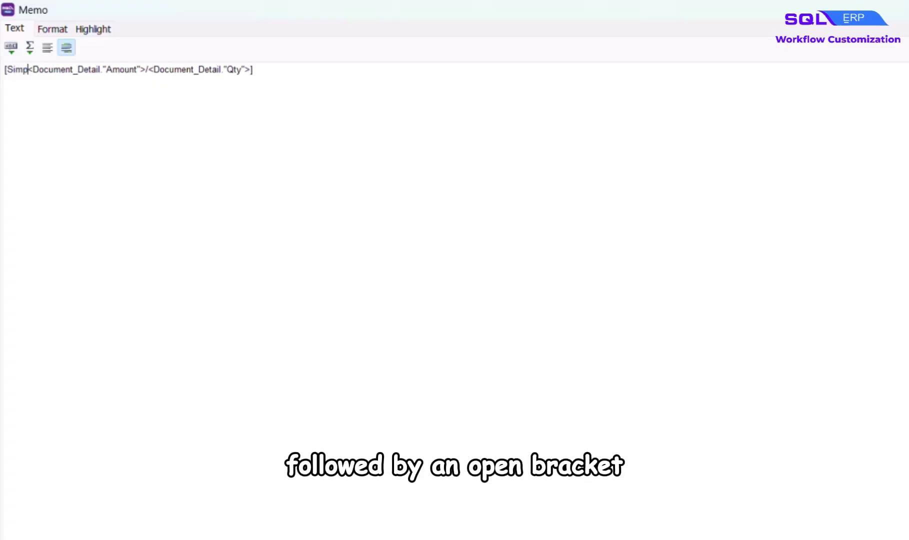
text(dto)
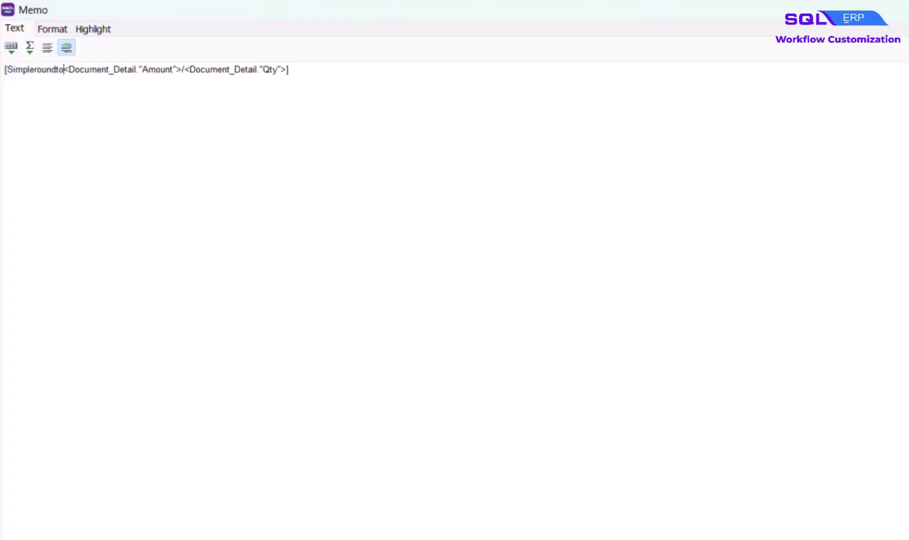
text(()
Step: Wrap Amount/Qty in SimpleRoundTo with a -2 argument to round to two decimals
click(288, 69)
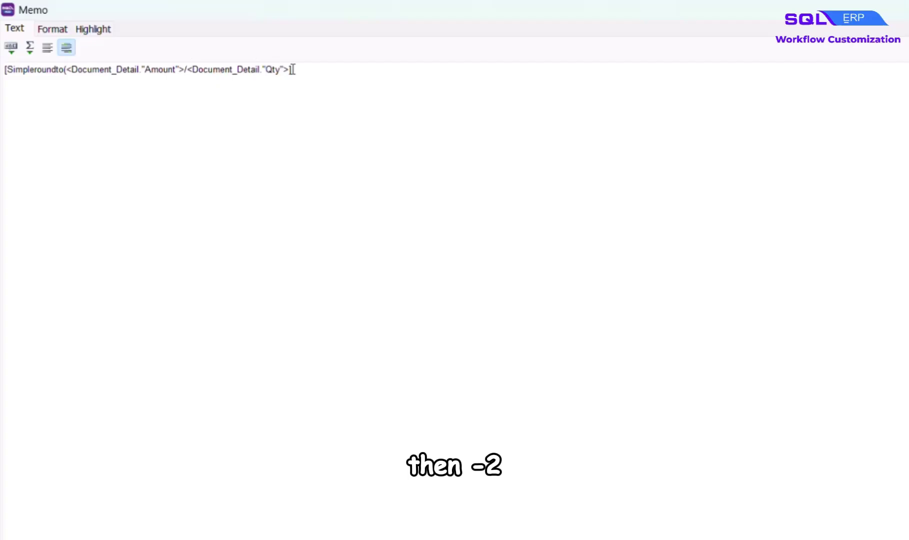
text(,-2)
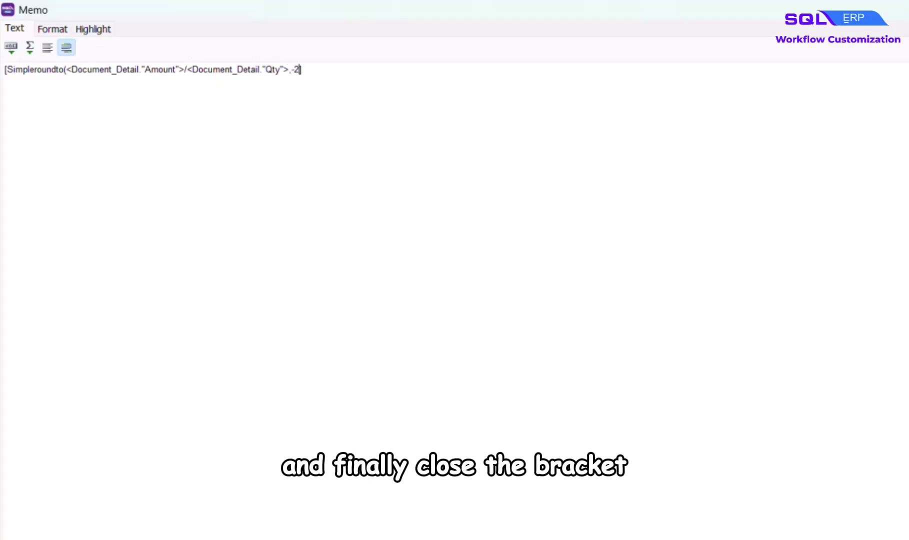
text())
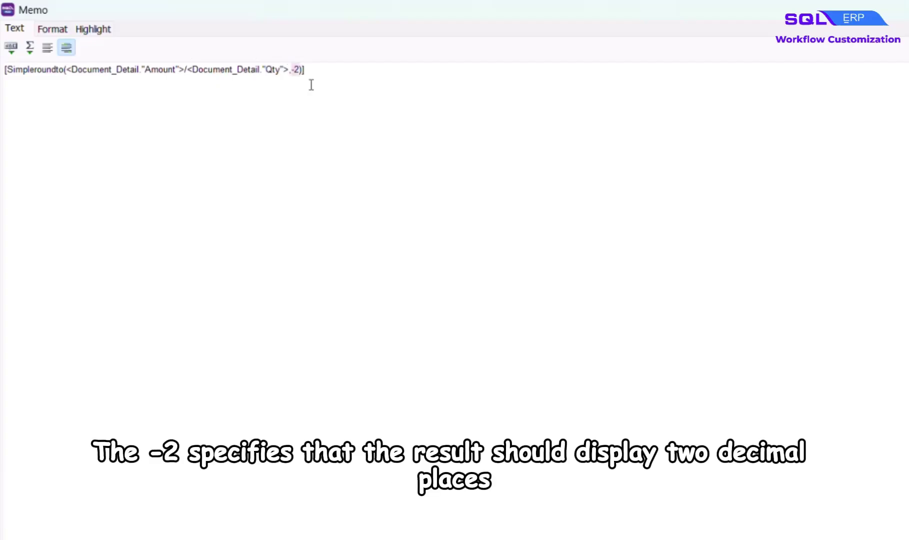